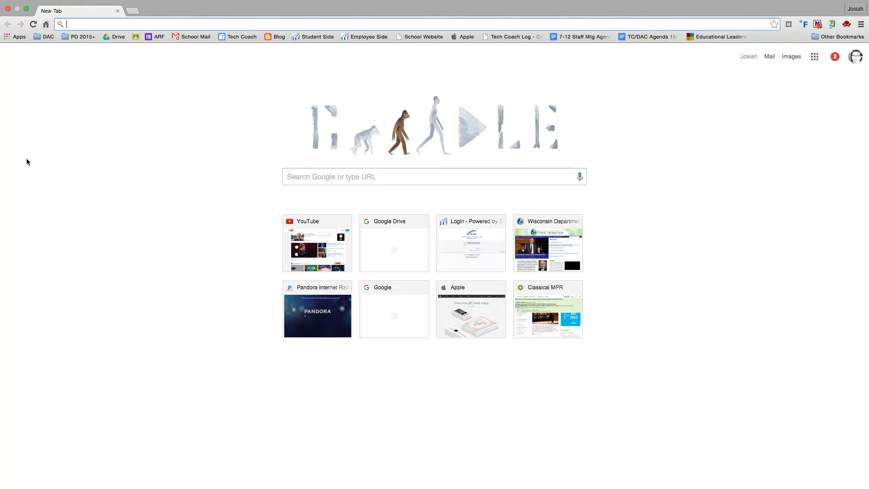
From Google Drive, create a new blank Google Form with New > More > Google Forms.
left_click(114, 37)
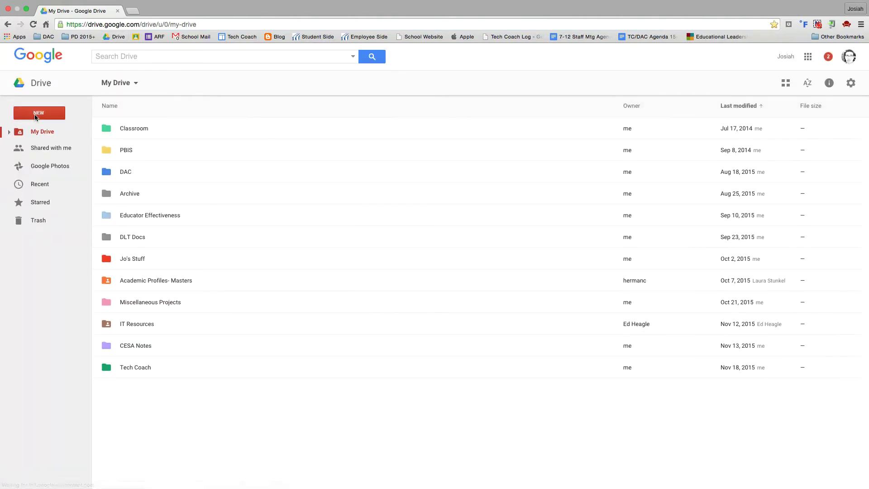
left_click(35, 115)
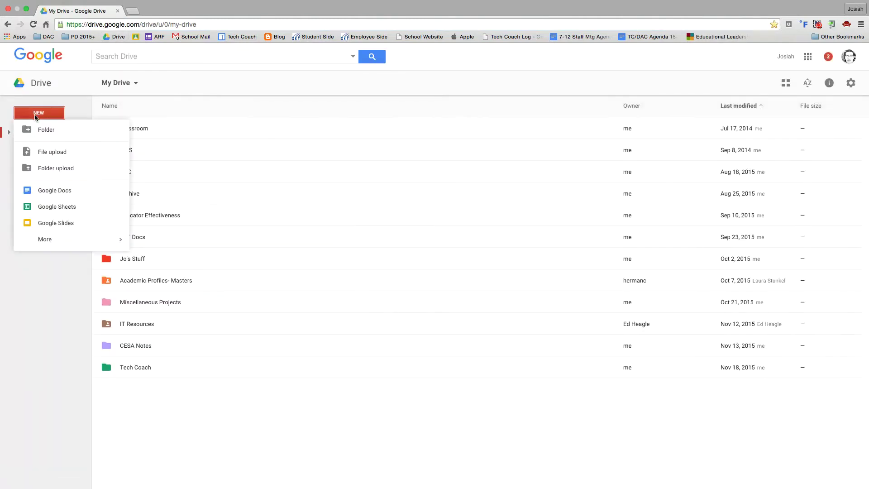
mouse_move(77, 245)
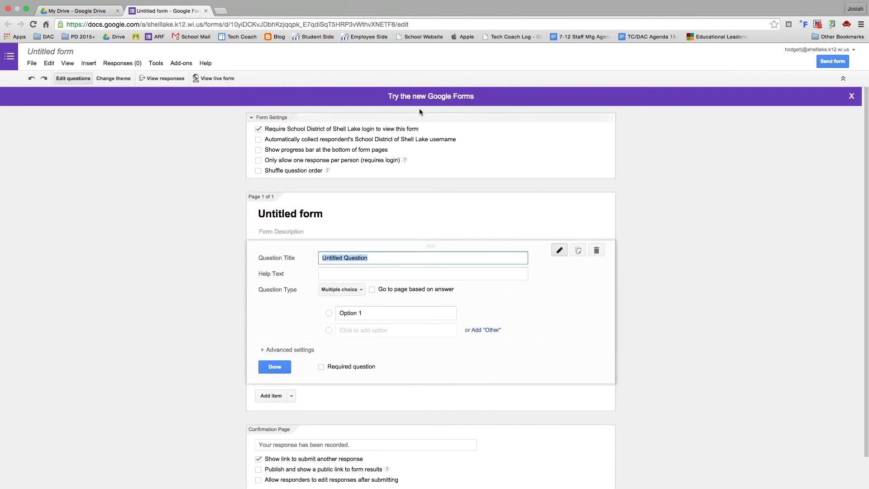
left_click(425, 97)
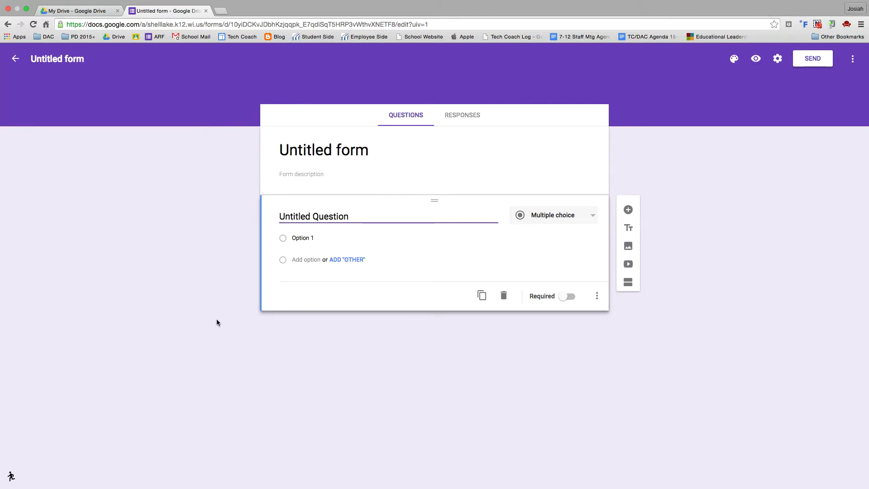
Rename the untitled form to 'Demo Form 11'.
left_click(83, 58)
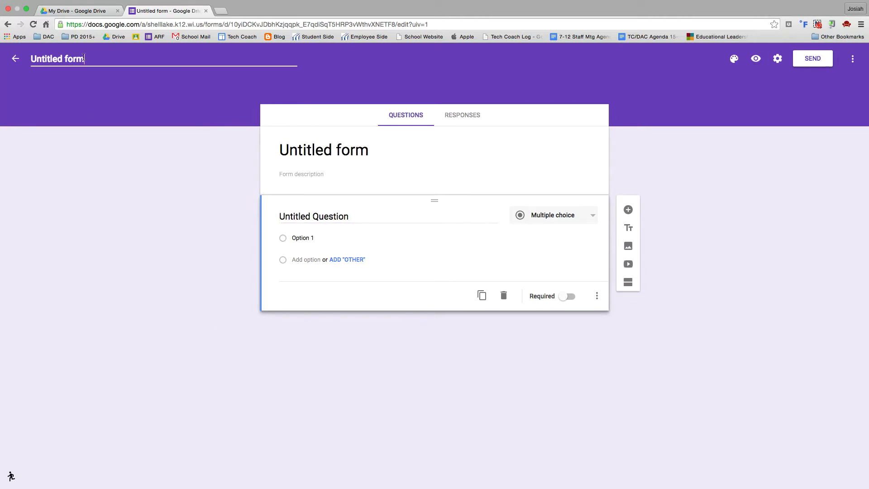
triple_click(84, 58)
type("Demo Fr")
key("BackSpace")
type("orm 11")
left_click(105, 199)
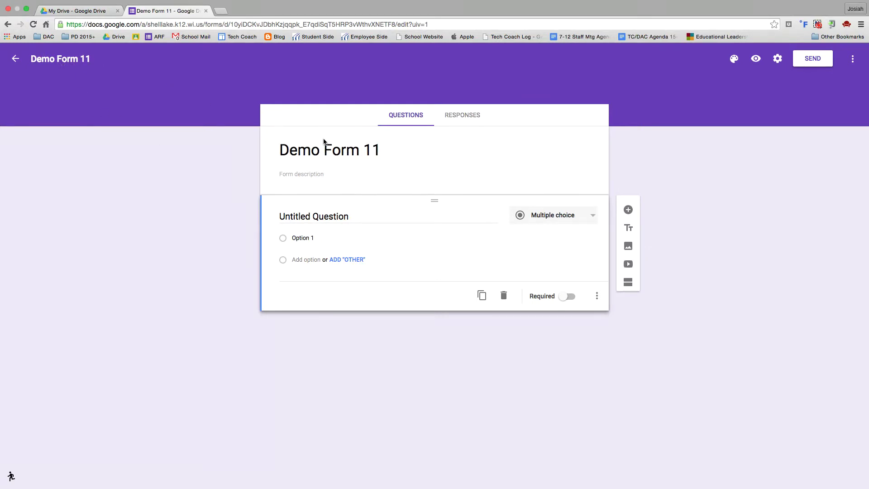
Give the form the description 'From description'.
left_click(378, 151)
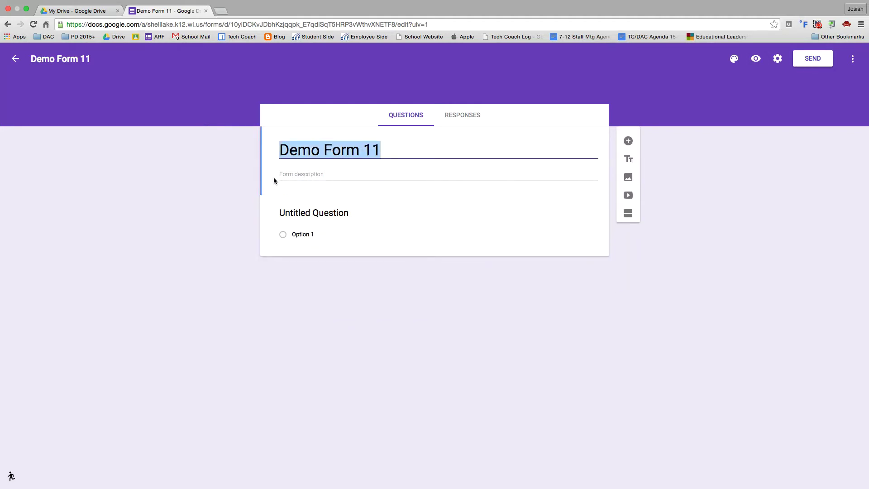
left_click(289, 174)
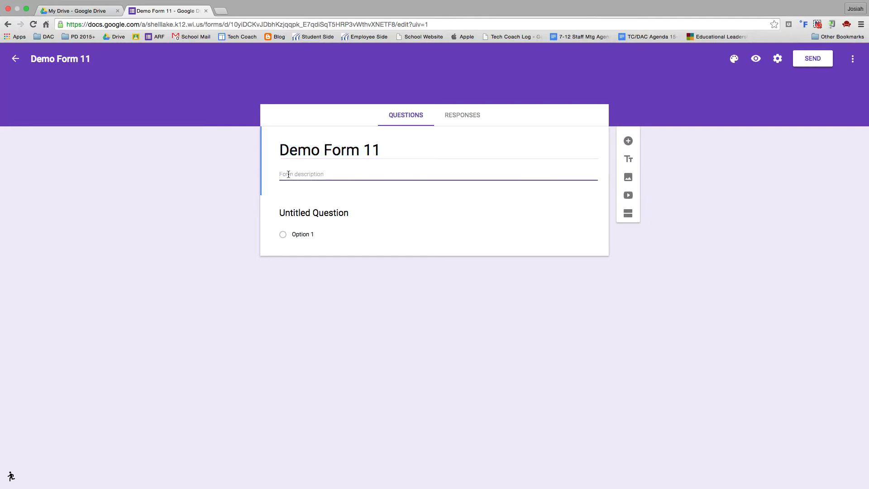
type("From")
key("BackSpace")
key("BackSpace")
key("BackSpace")
type("rom description")
left_click(151, 237)
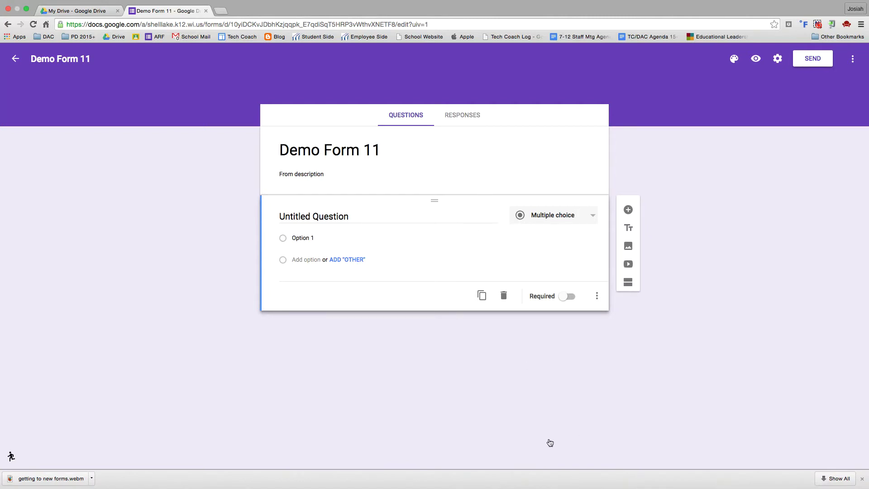
left_click(565, 222)
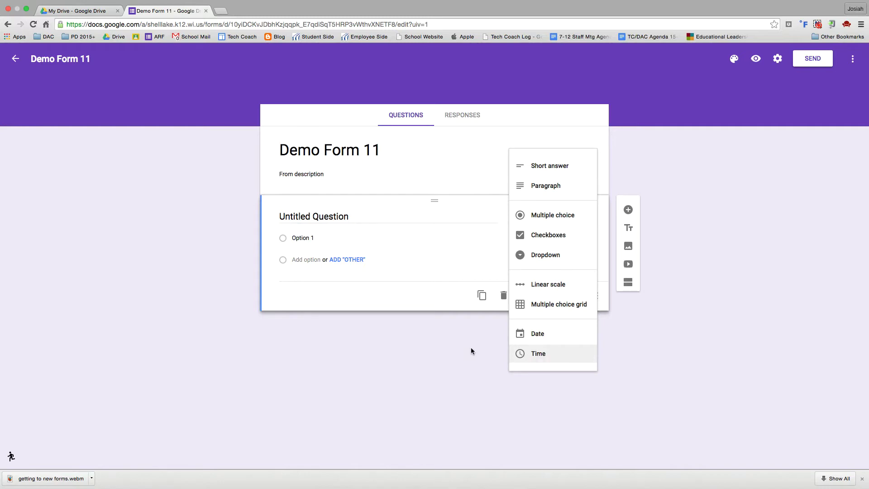
left_click(419, 339)
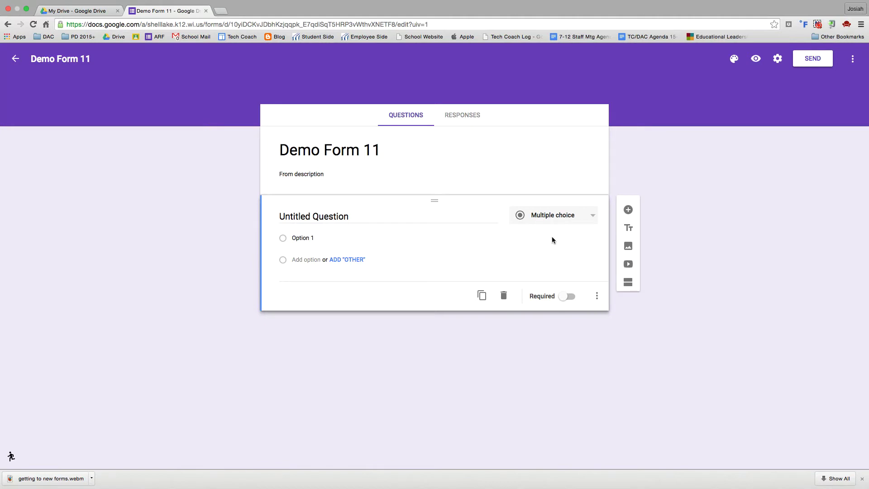
Title question 1 '1. Which is the best team in the NFC North?'.
left_click(352, 217)
key("BackSpace")
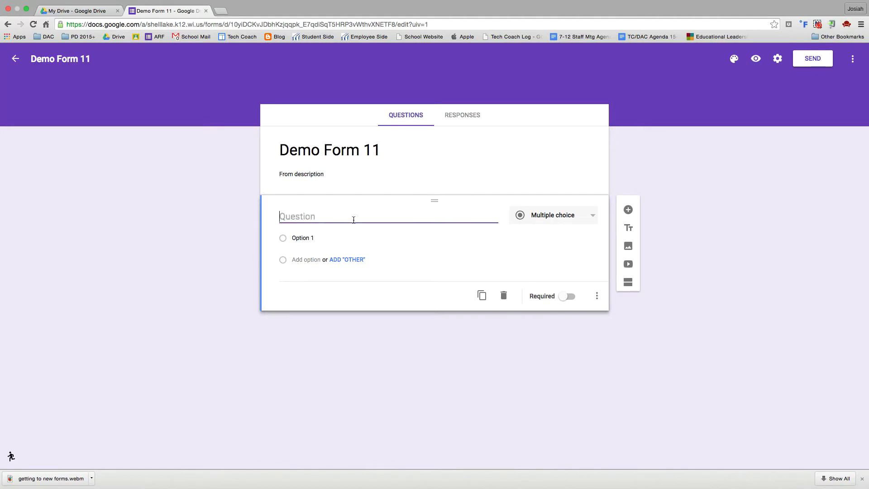
type("1. Which is the bet")
key("BackSpace")
type("st team in")
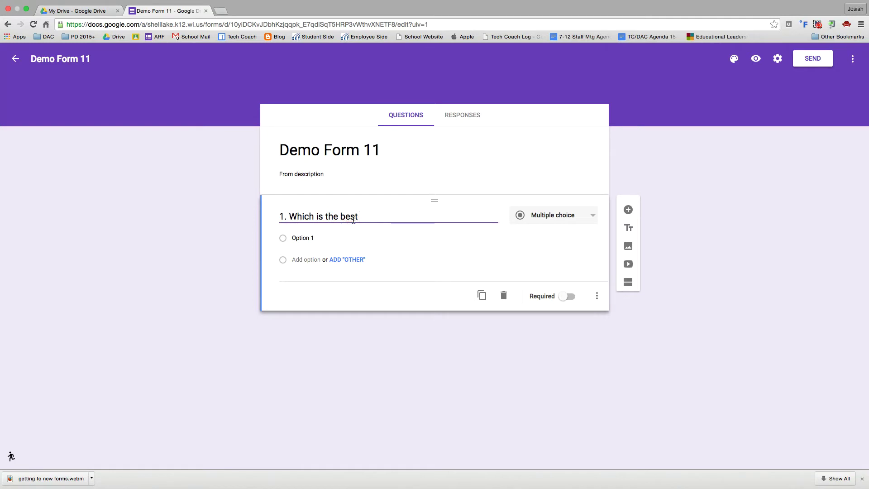
type(" the NFC North?")
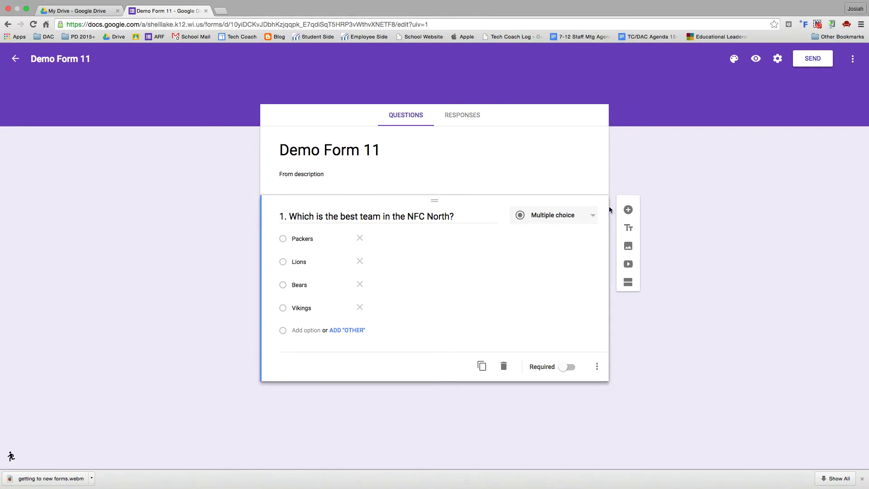
Add a blank second question below question 1.
left_click(415, 149)
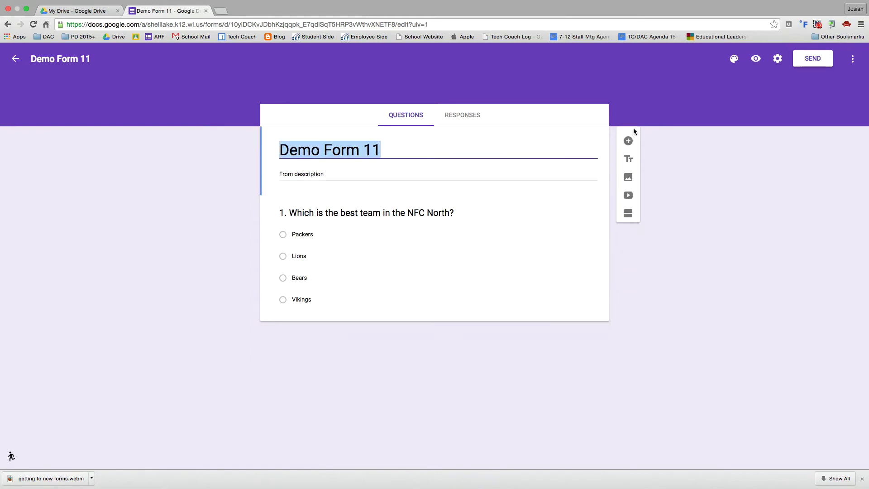
left_click(456, 212)
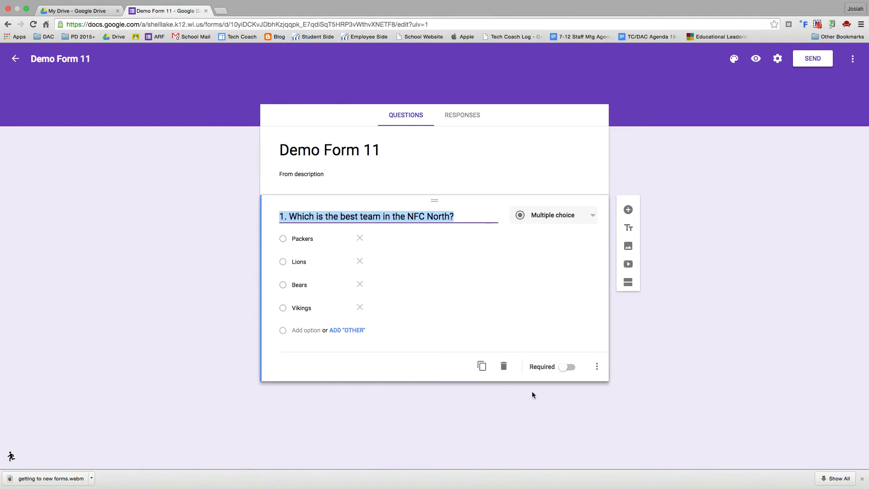
left_click(628, 211)
left_click(629, 211)
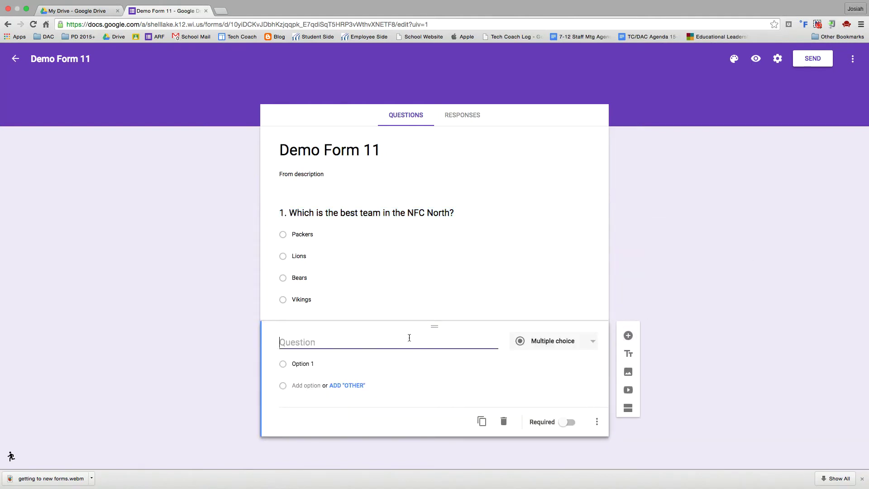
Start question 2's text with '2', then duplicate it and delete the copy.
type("2")
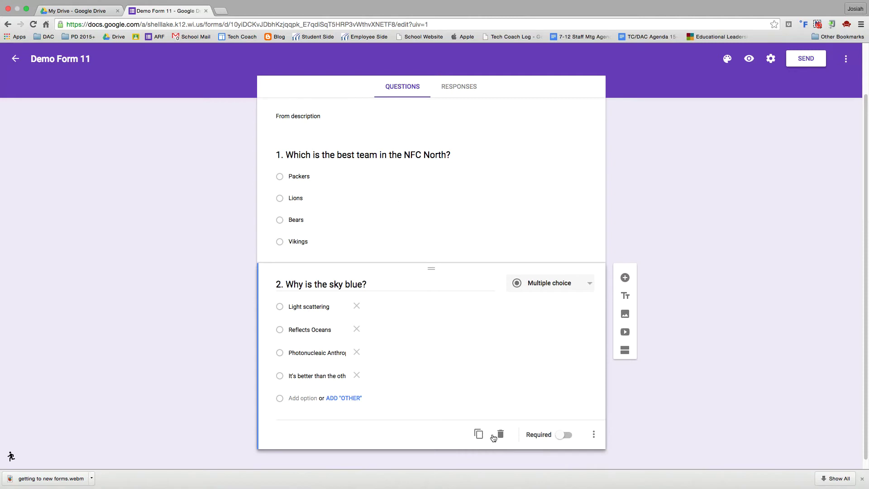
left_click(478, 435)
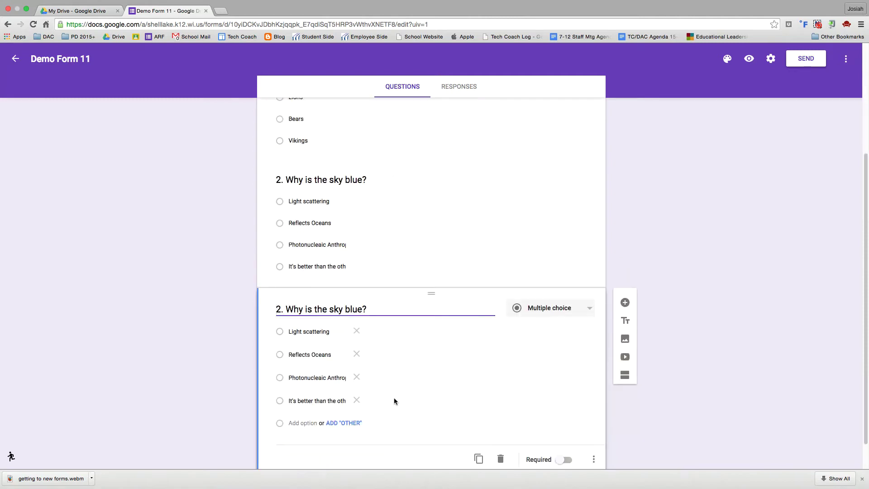
left_click(501, 427)
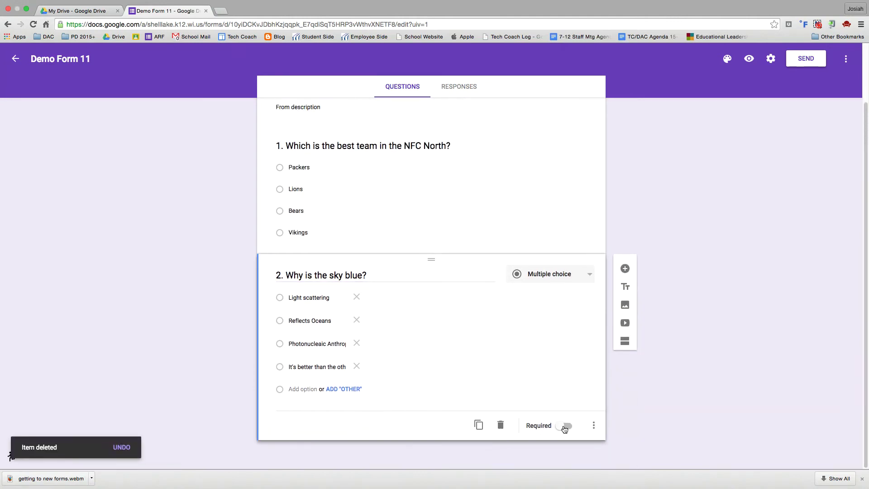
Mark both question 2 and question 1 as required.
left_click(565, 427)
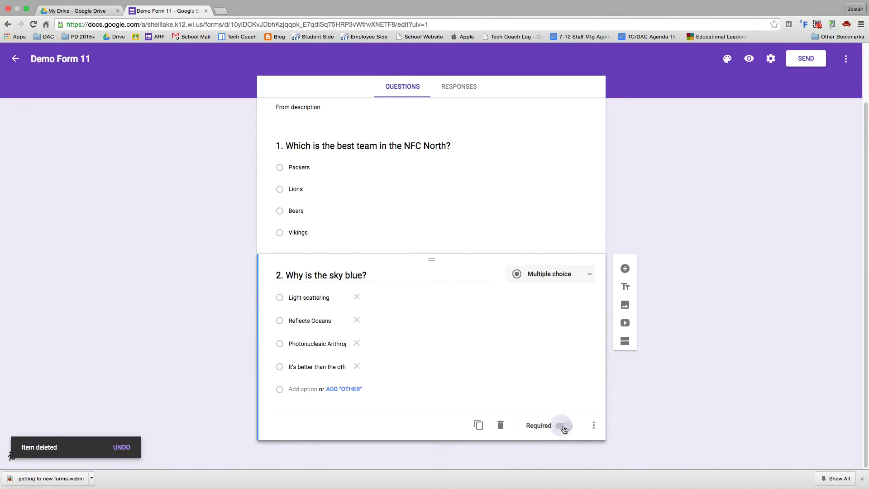
left_click(452, 147)
left_click(564, 300)
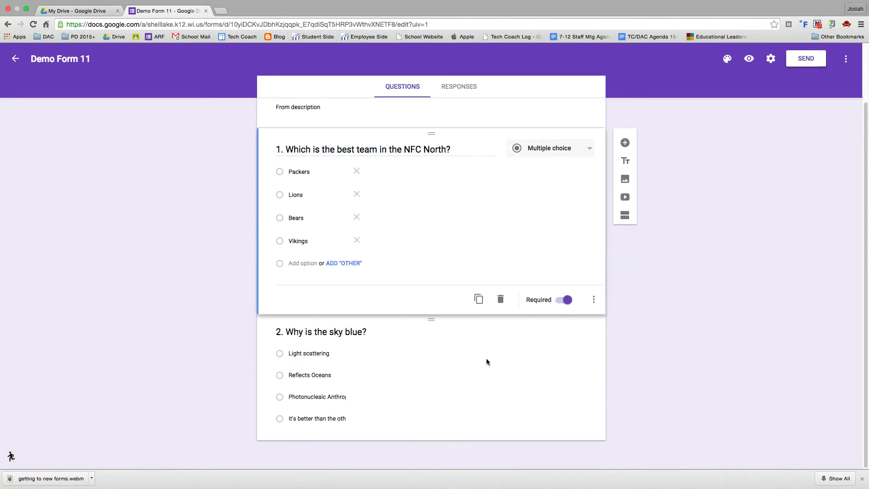
left_click(378, 332)
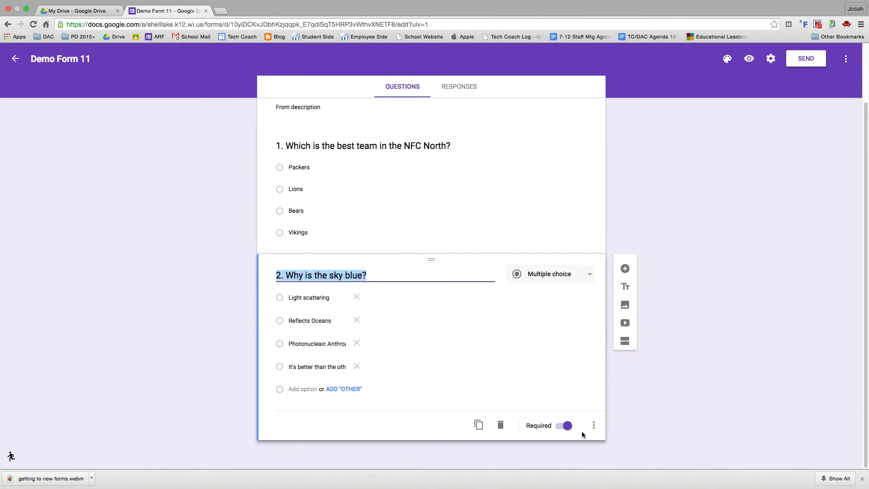
left_click(593, 425)
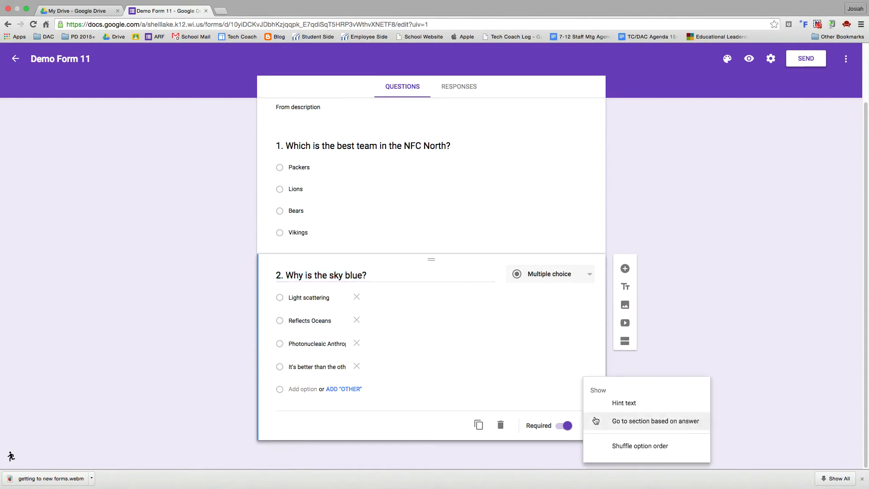
Add a hint line to question 2 and leave 'Go to section based on answer' off.
left_click(616, 402)
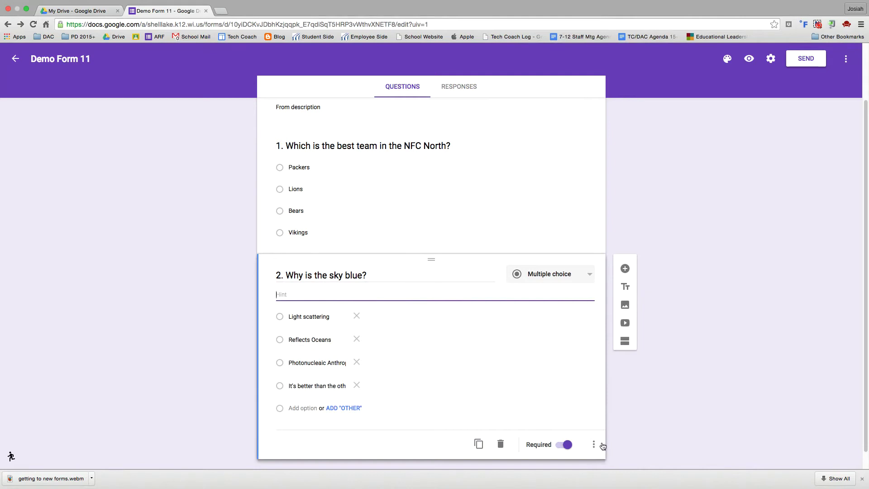
left_click(594, 445)
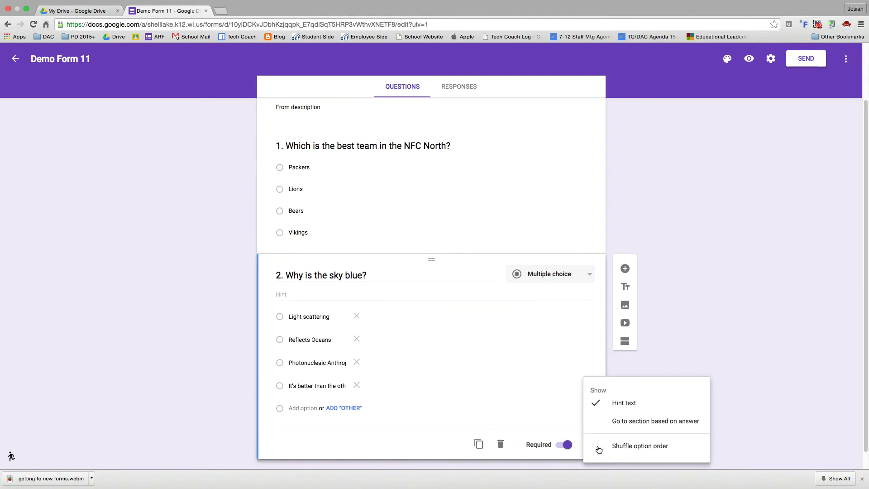
left_click(626, 427)
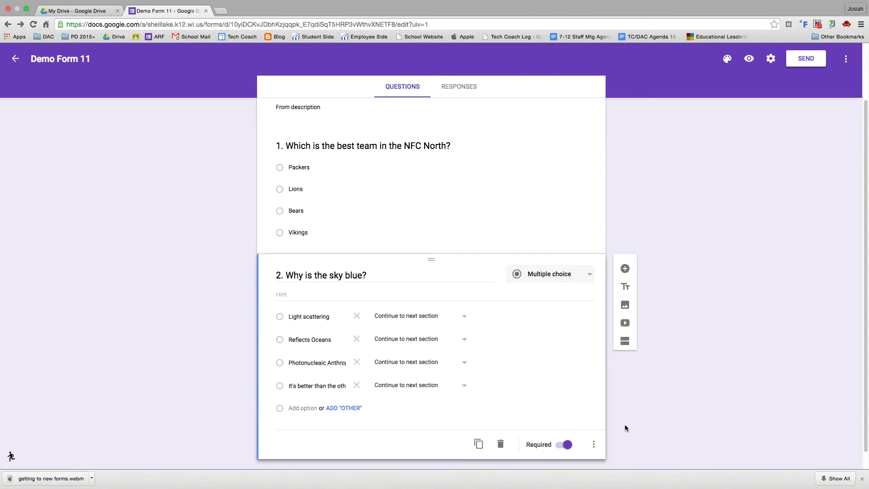
left_click(594, 445)
left_click(627, 428)
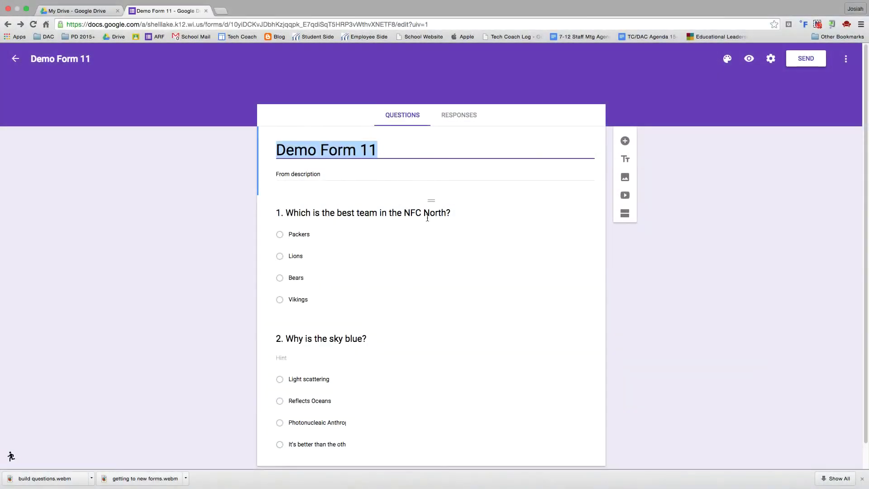
Add a second section after question 1.
left_click(454, 218)
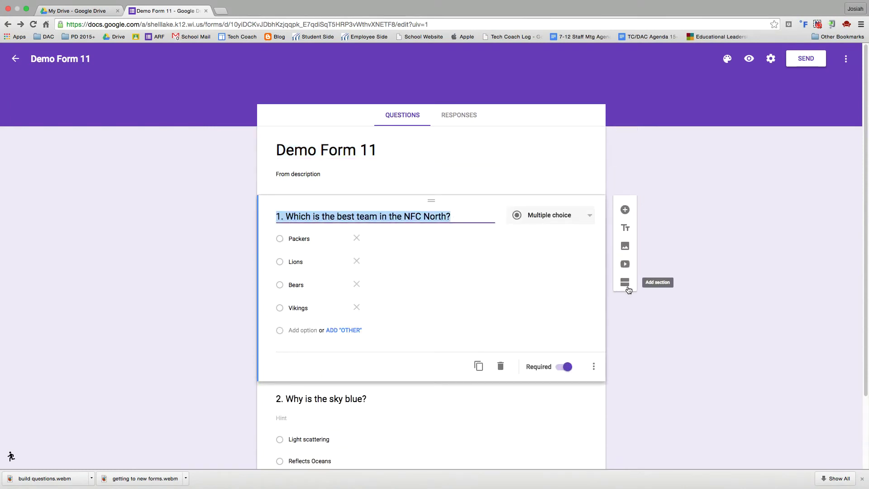
left_click(628, 289)
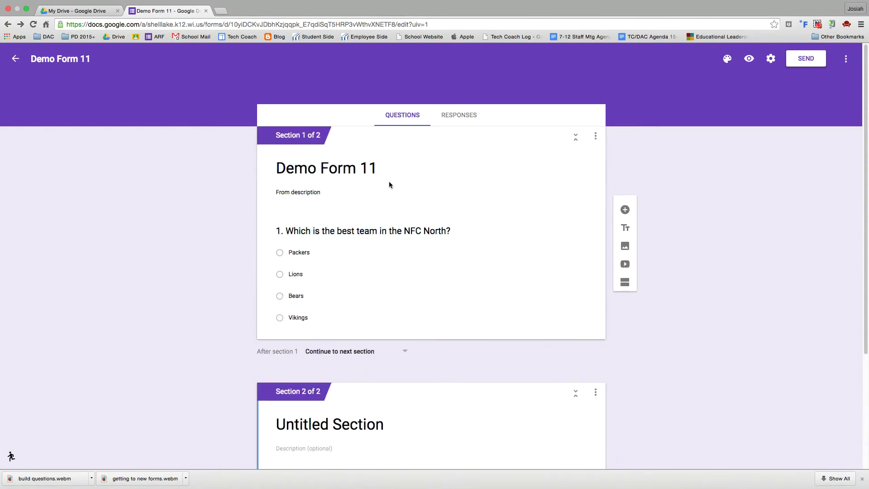
scroll(447, 284, "down", 3)
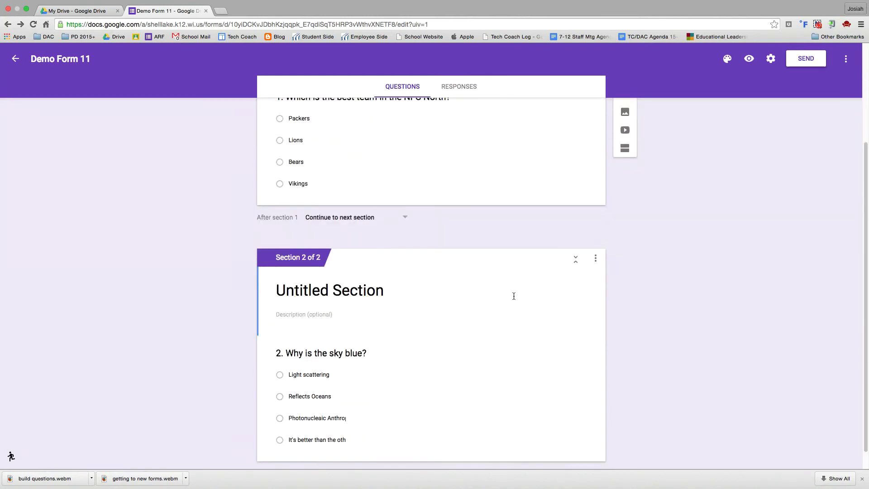
scroll(513, 296, "up", 1)
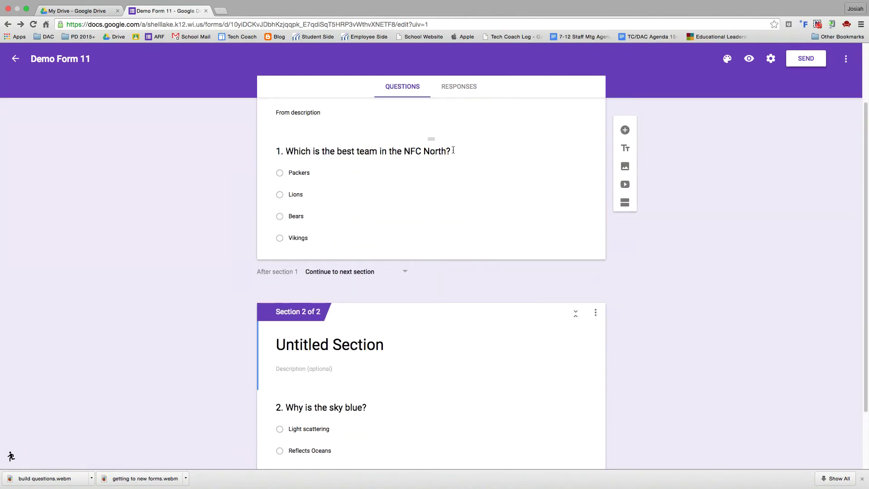
left_click(453, 150)
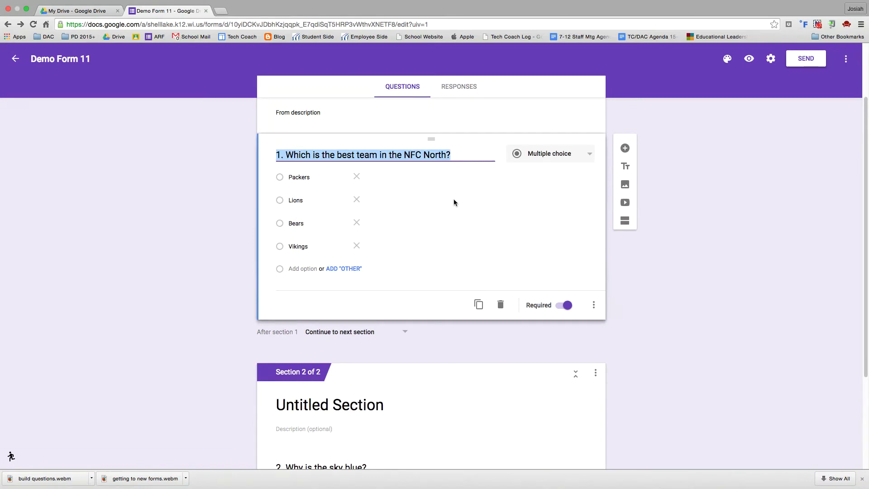
scroll(403, 194, "up", 2)
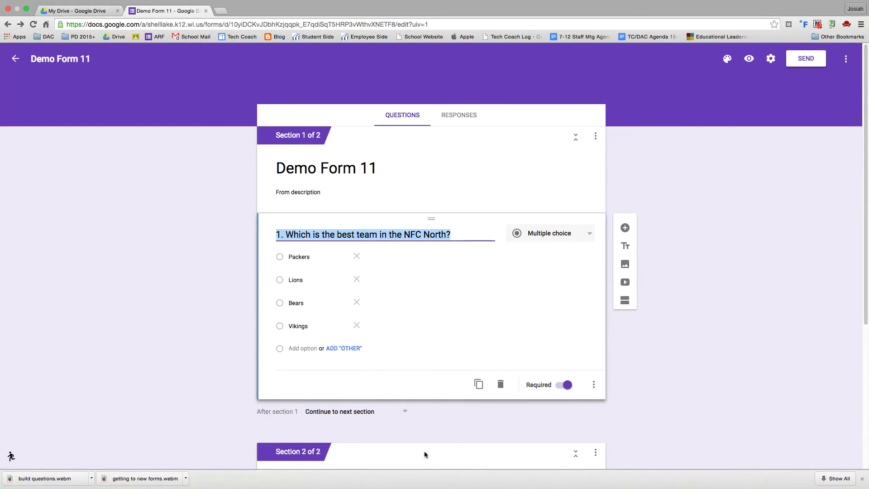
scroll(424, 451, "down", 4)
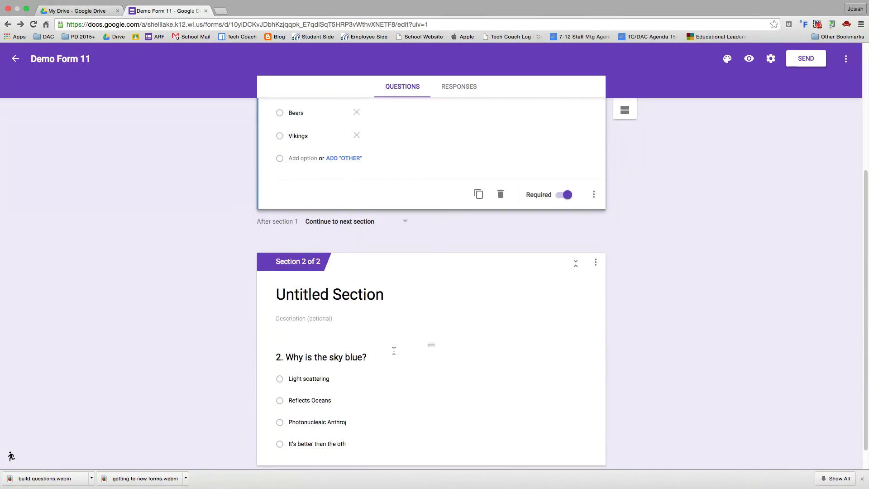
scroll(409, 298, "up", 3)
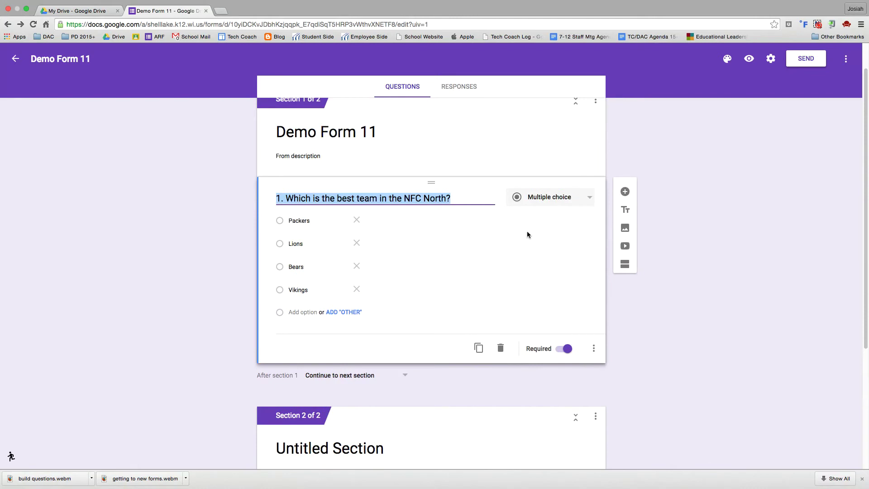
left_click(369, 216)
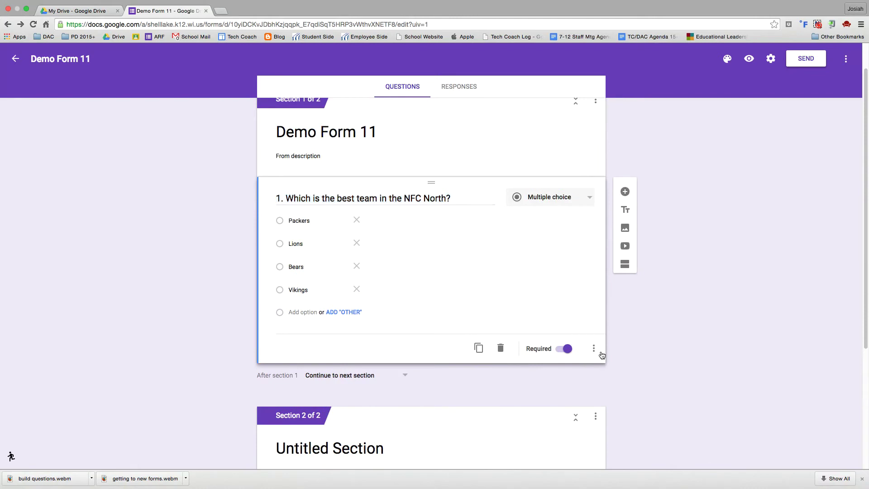
Route Packers to section 2, and Lions, Bears and Vikings back to section 1.
left_click(594, 349)
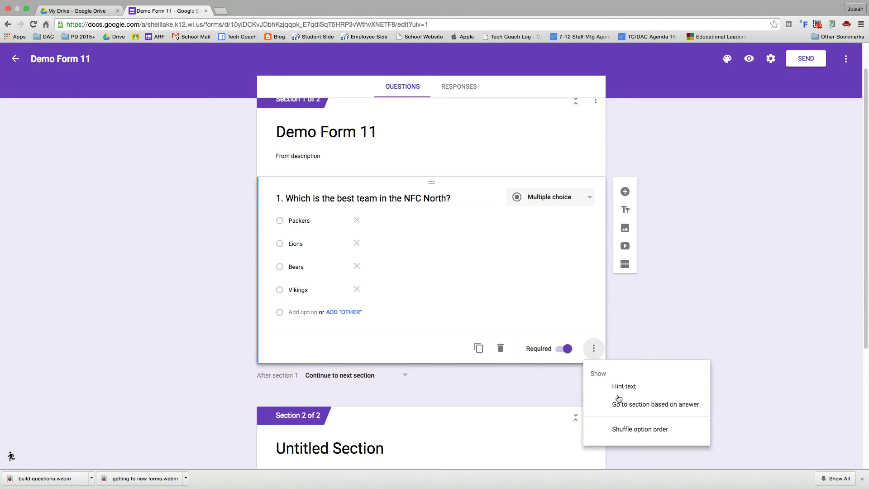
left_click(637, 409)
left_click(408, 222)
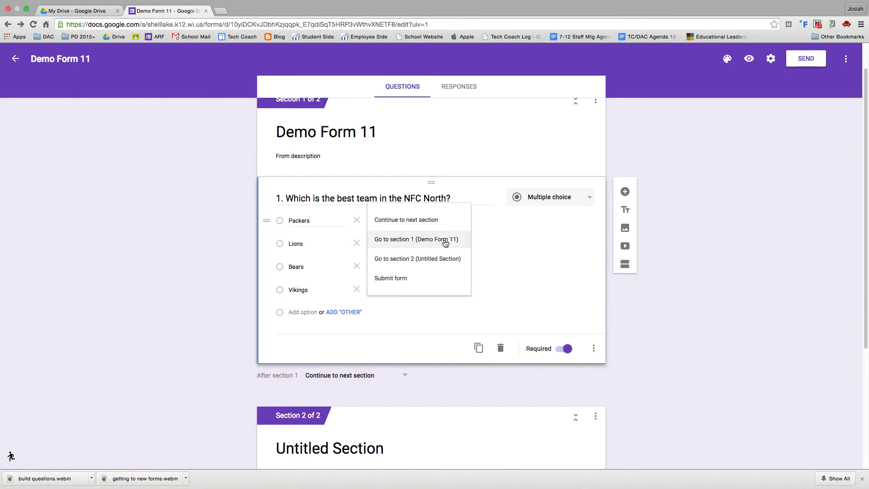
left_click(417, 265)
left_click(411, 245)
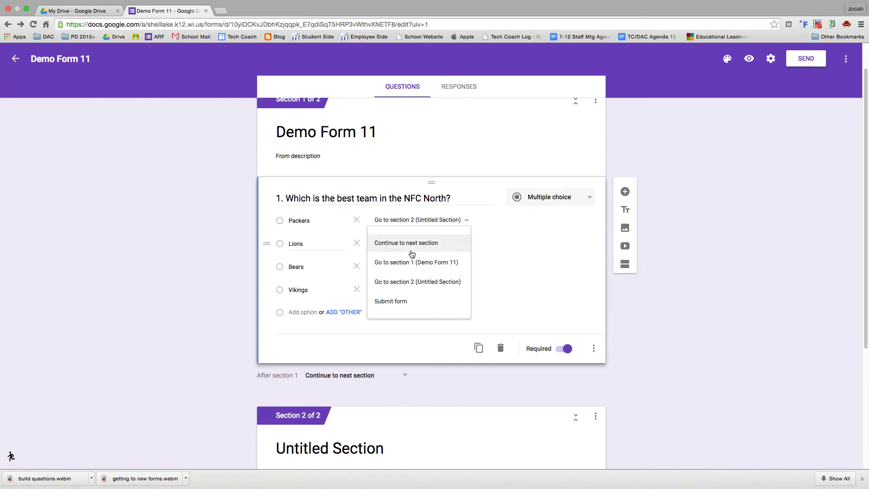
left_click(411, 266)
left_click(409, 267)
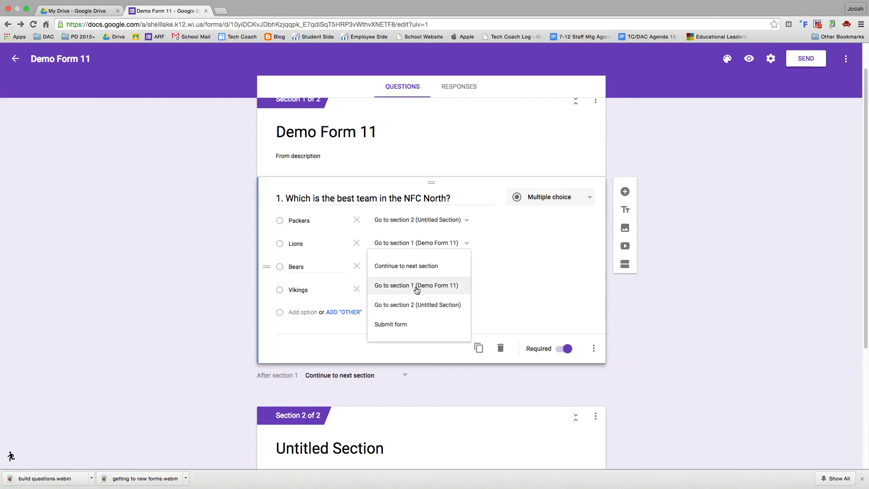
left_click(415, 289)
left_click(417, 293)
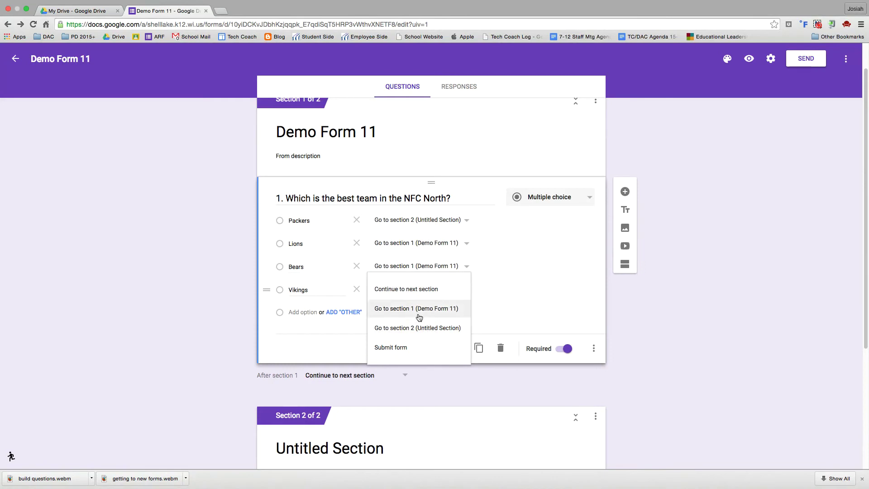
left_click(418, 312)
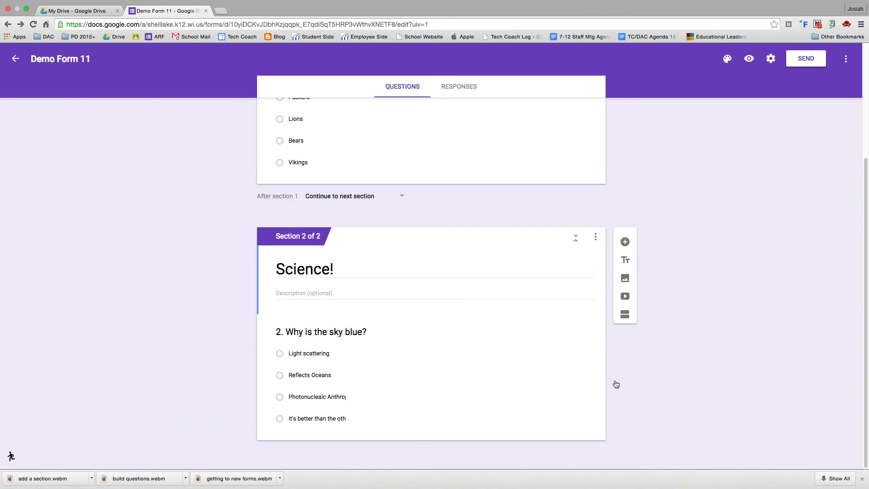
scroll(729, 344, "up", 5)
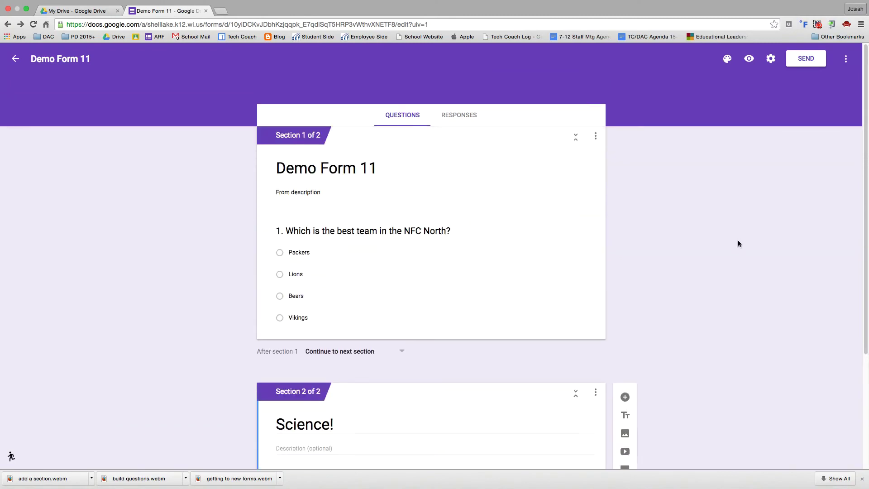
Set the indigo colour, then apply the Night out candlelit dinner header image.
left_click(732, 63)
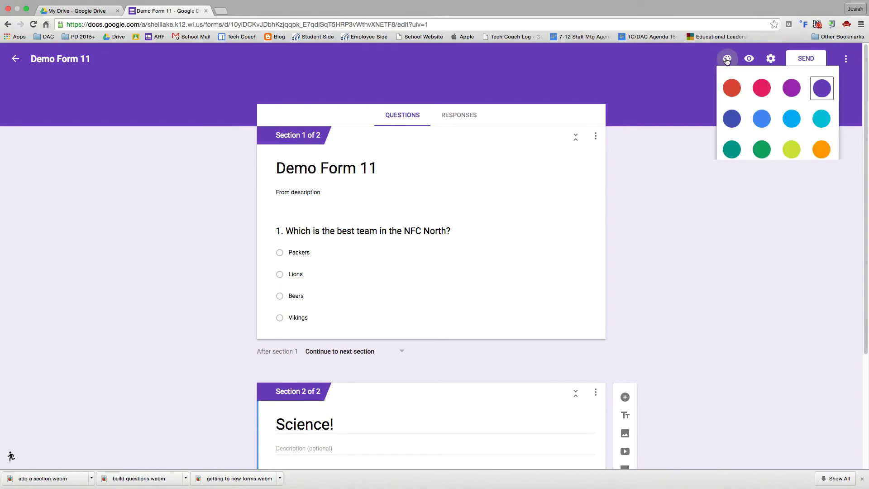
left_click(732, 123)
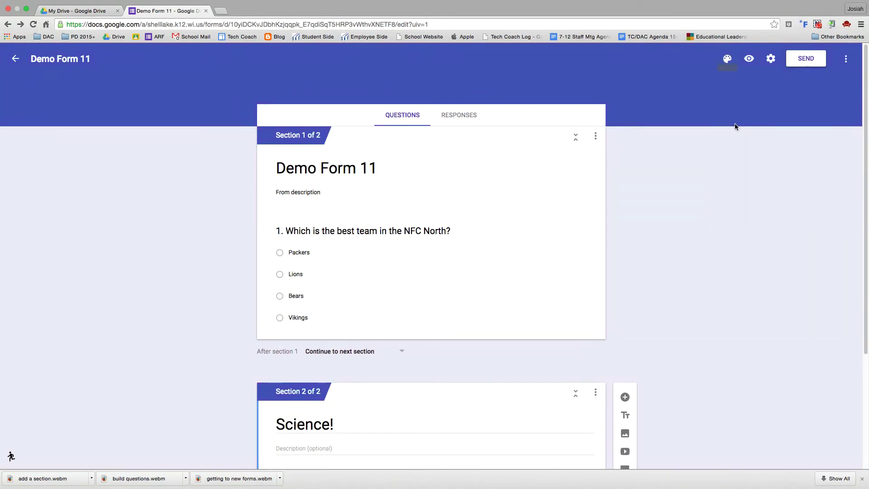
left_click(728, 59)
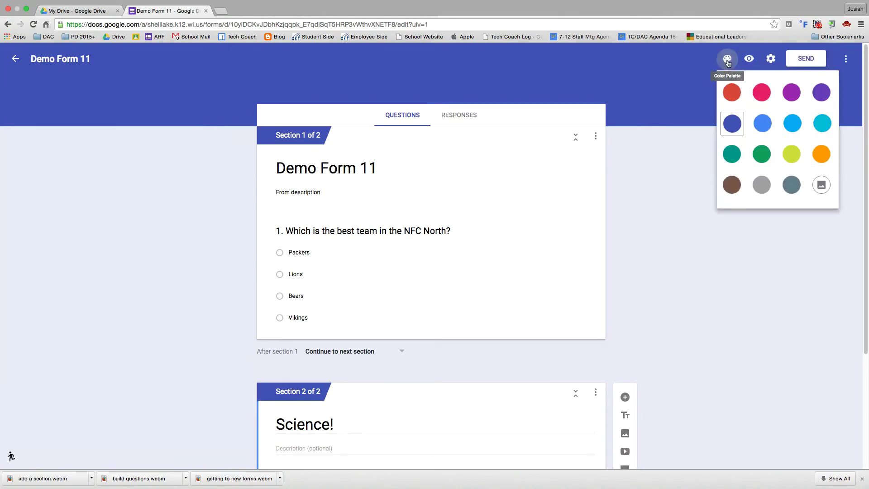
left_click(820, 186)
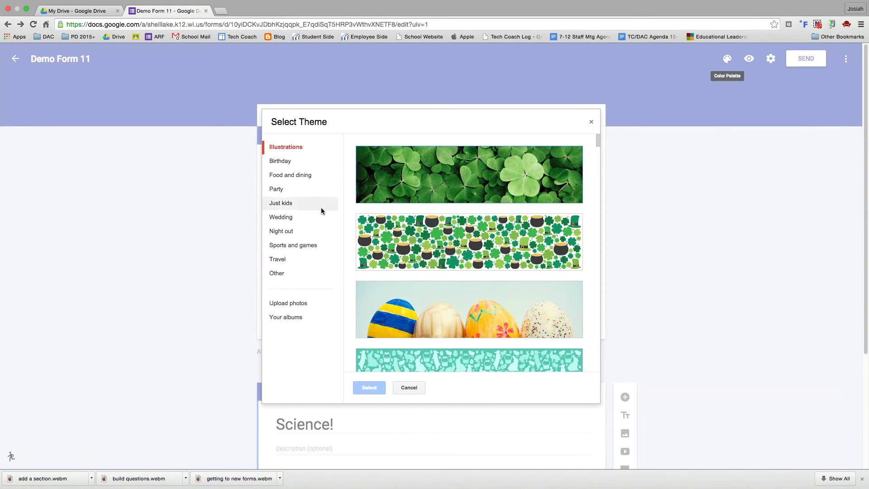
left_click(298, 231)
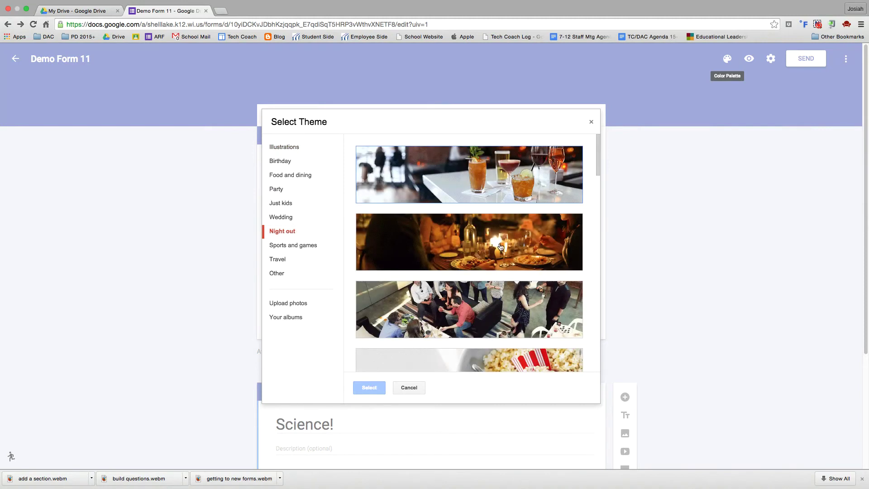
left_click(498, 253)
left_click(370, 390)
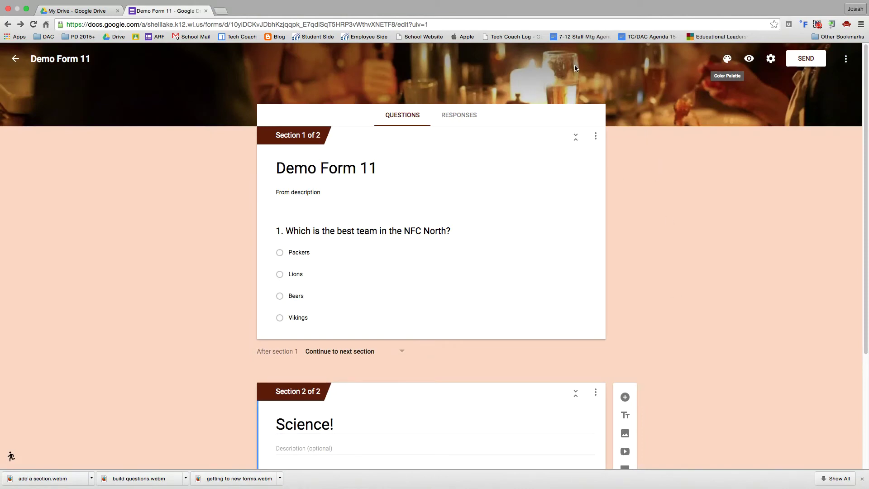
Switch the header to the bridge at dusk image, then reapply the indigo colour theme.
left_click(727, 58)
left_click(821, 187)
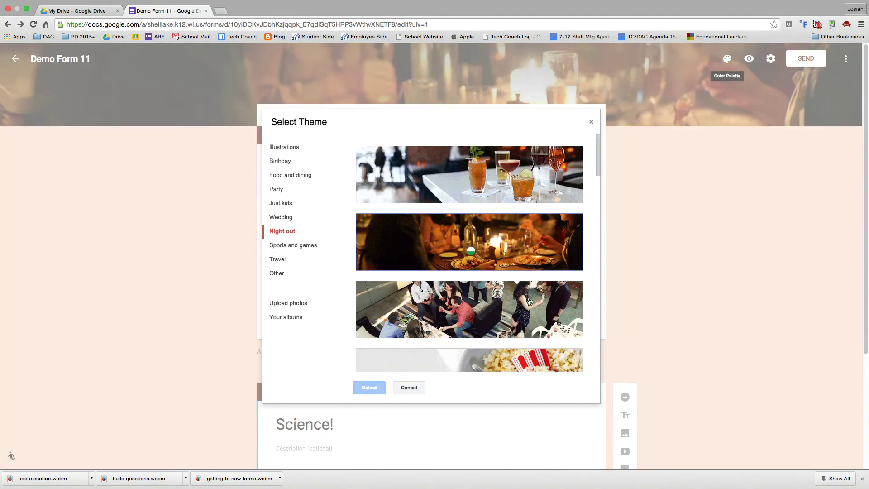
scroll(520, 356, "down", 4)
scroll(519, 356, "down", 6)
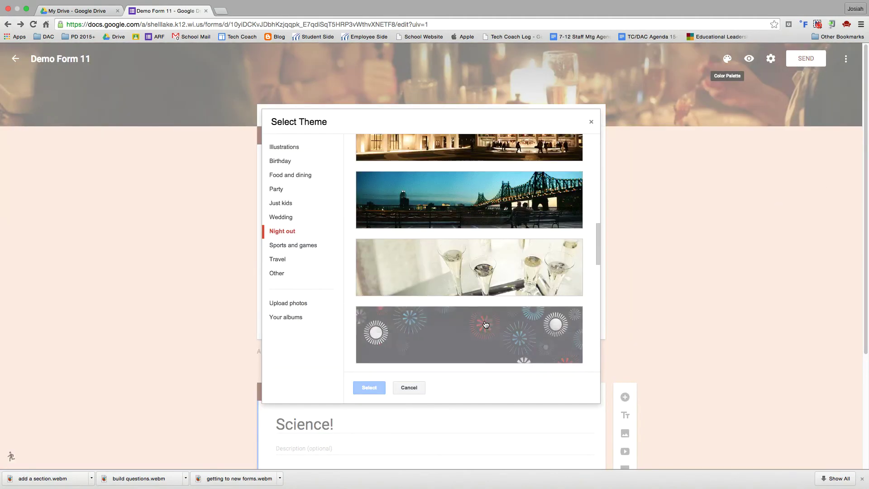
left_click(468, 200)
left_click(369, 387)
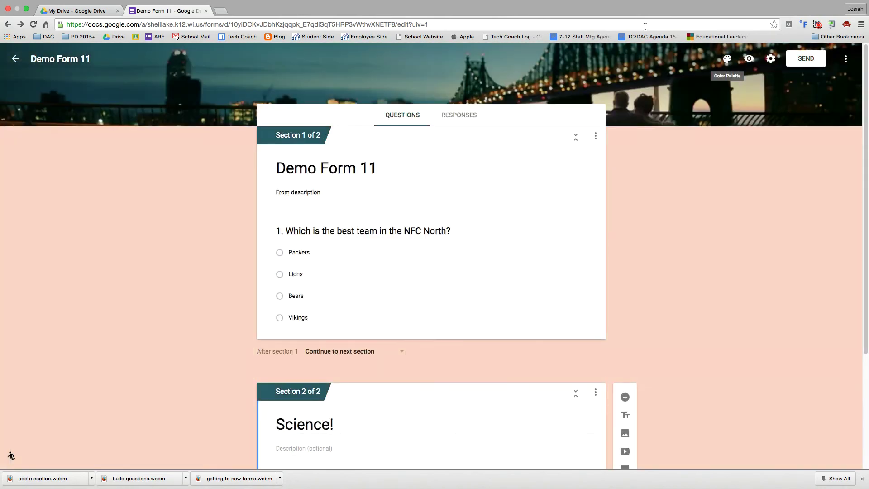
left_click(727, 58)
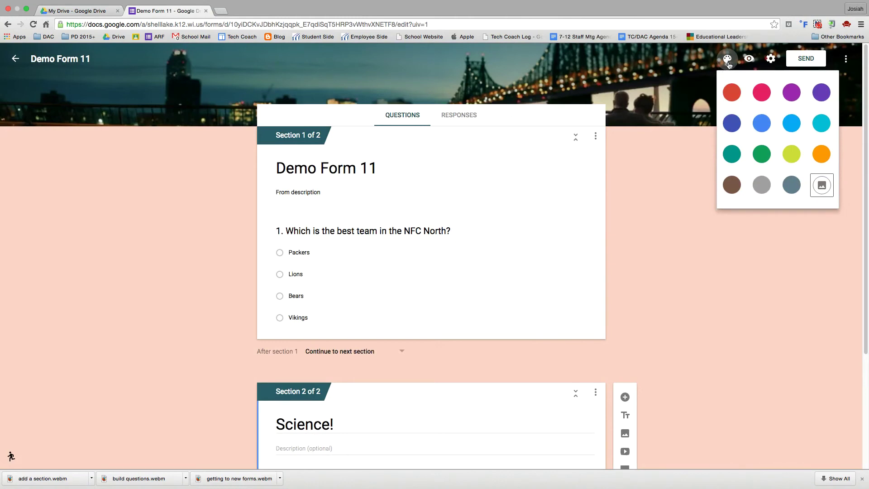
left_click(732, 124)
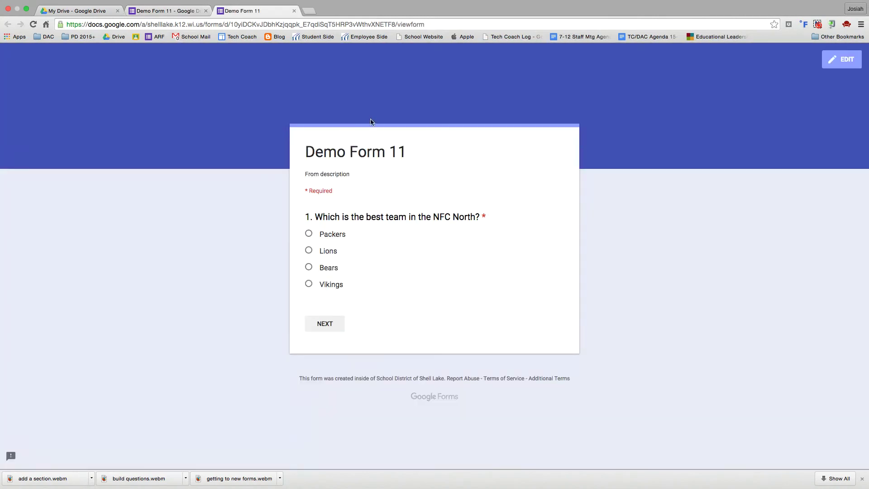
Keep responses district-only, collect usernames, allow one response each, and remove 'Submit another response'.
left_click(151, 12)
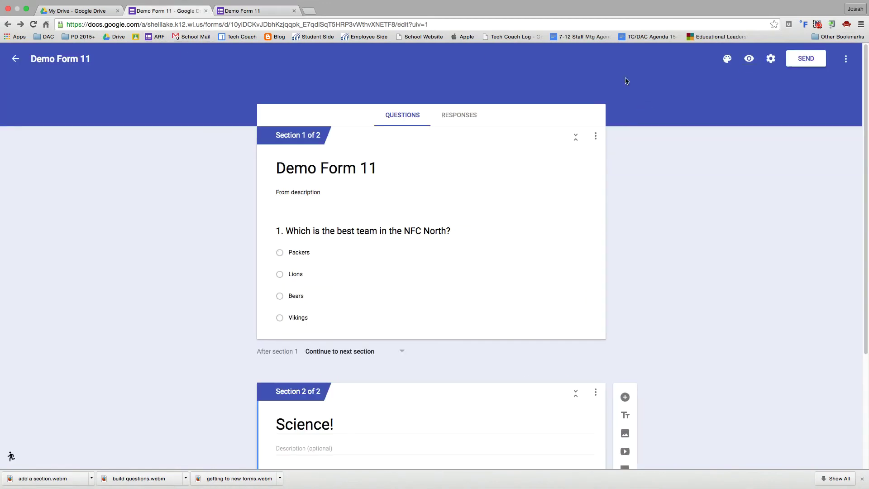
left_click(772, 66)
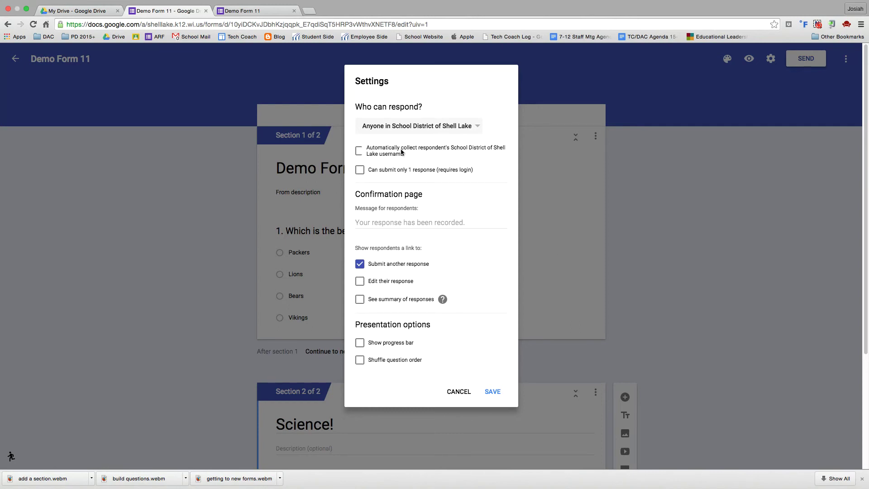
left_click(393, 126)
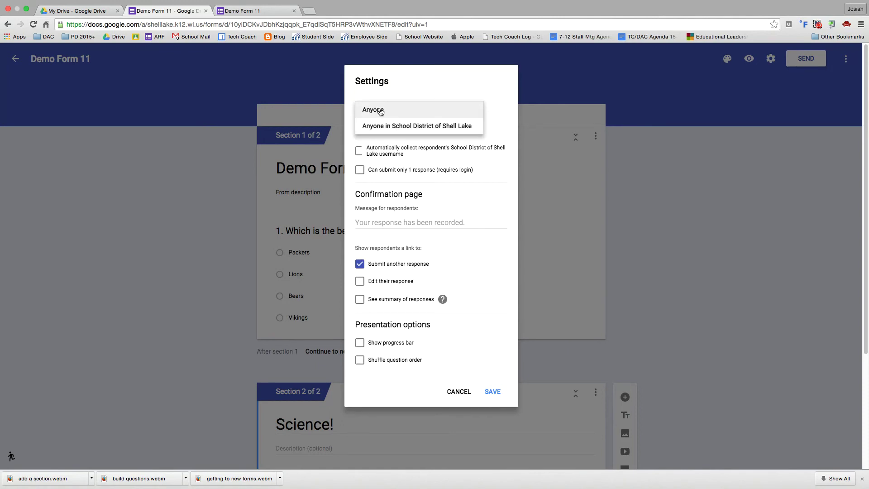
left_click(431, 131)
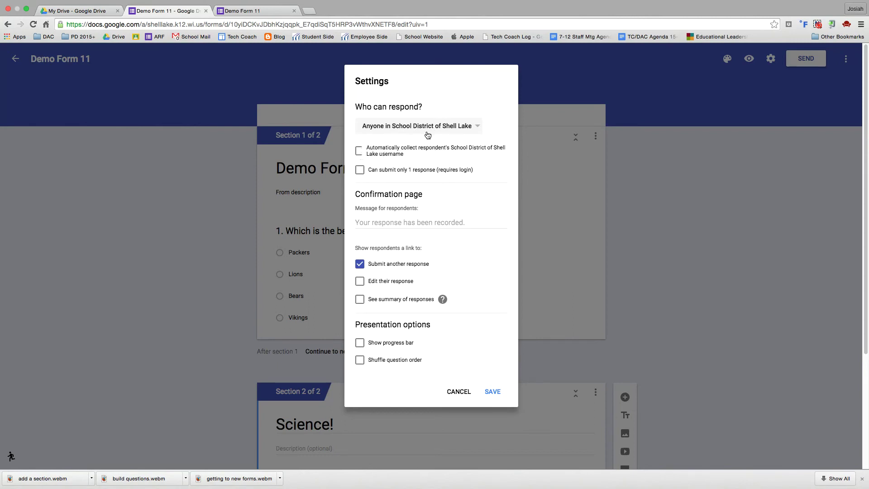
left_click(359, 152)
left_click(360, 169)
left_click(416, 262)
Set the confirmation message to 'Thank you!', show a progress bar, and save the settings.
left_click(384, 222)
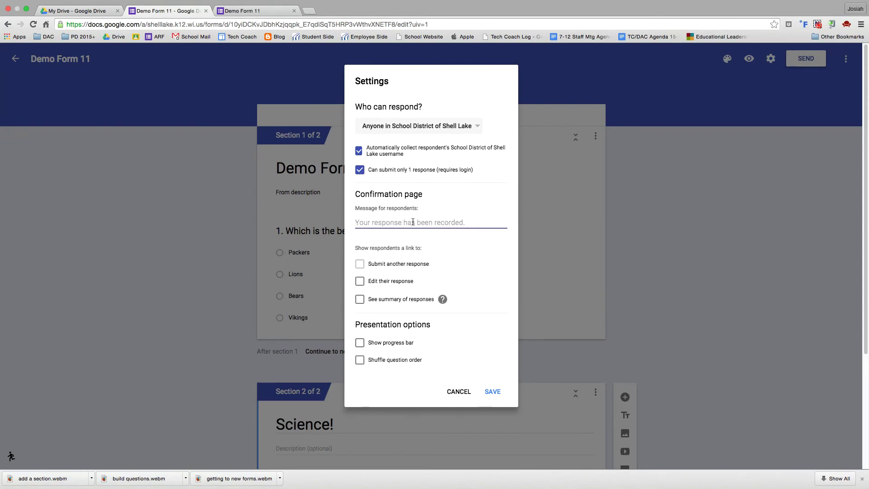
type("Thank you!")
left_click(442, 252)
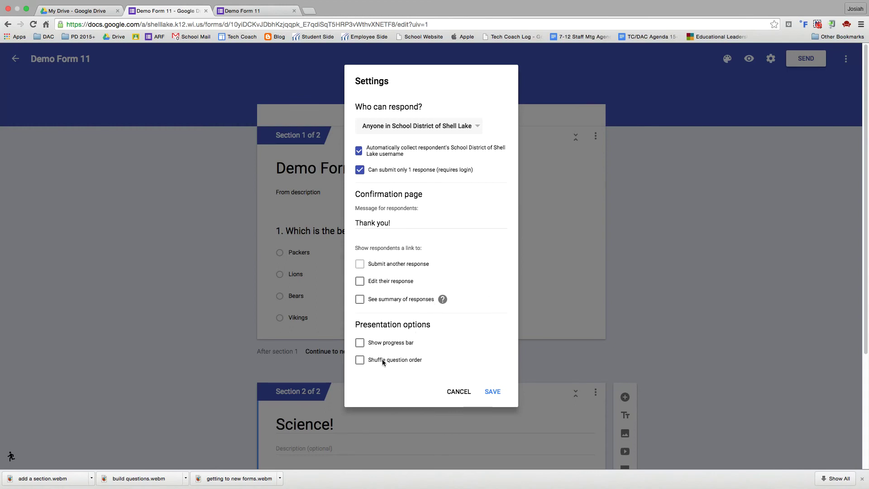
left_click(359, 342)
left_click(492, 392)
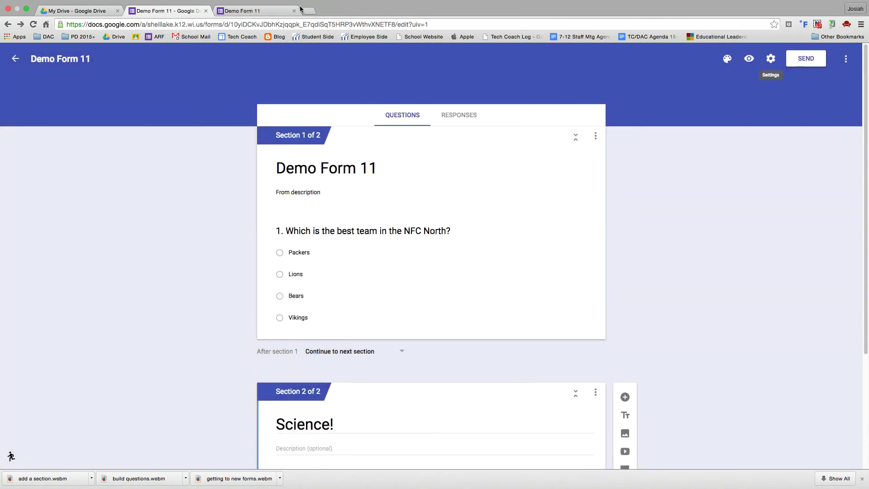
In preview, try Lions and Vikings, then pick Packers to reach Science! and answer Photonucleaic Anthropomorphism.
left_click(749, 59)
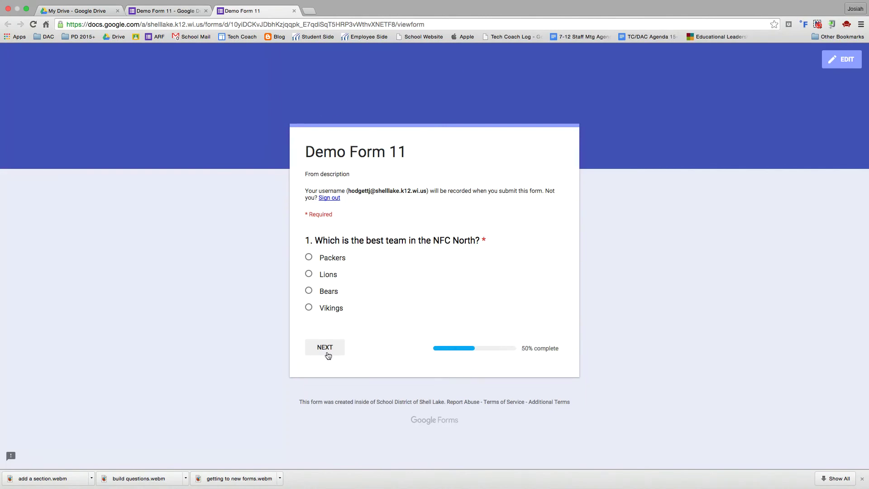
left_click(310, 274)
left_click(325, 354)
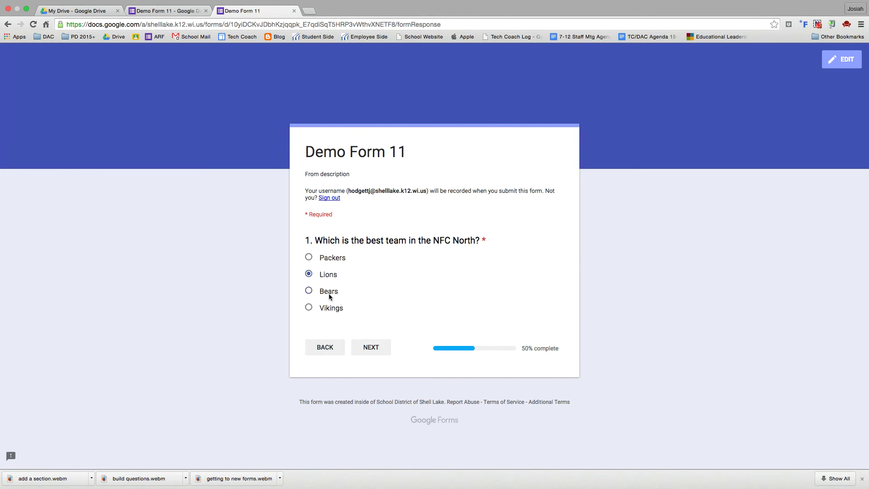
left_click(373, 347)
left_click(329, 309)
left_click(369, 347)
left_click(309, 257)
left_click(370, 347)
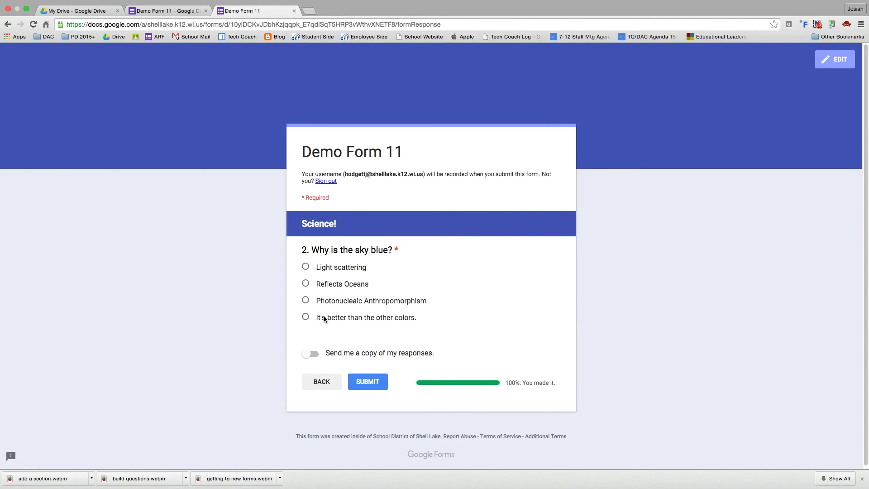
left_click(305, 301)
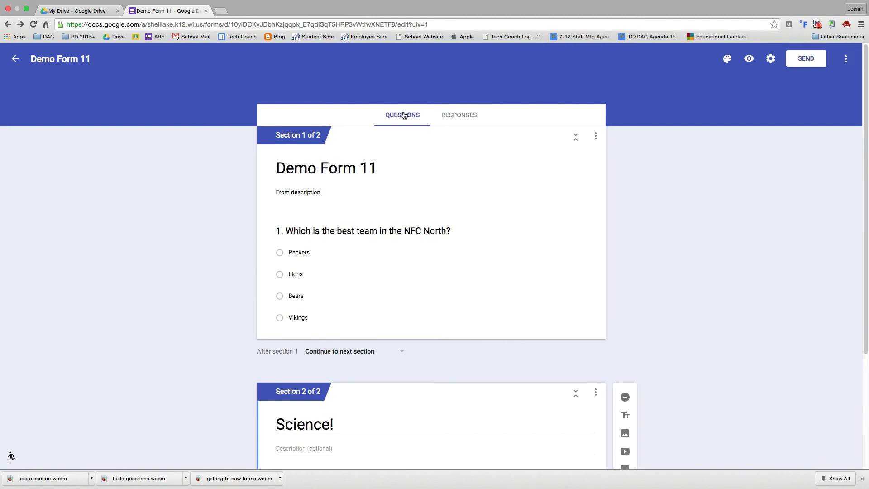
Review the submitted test response in the Responses tab.
left_click(460, 116)
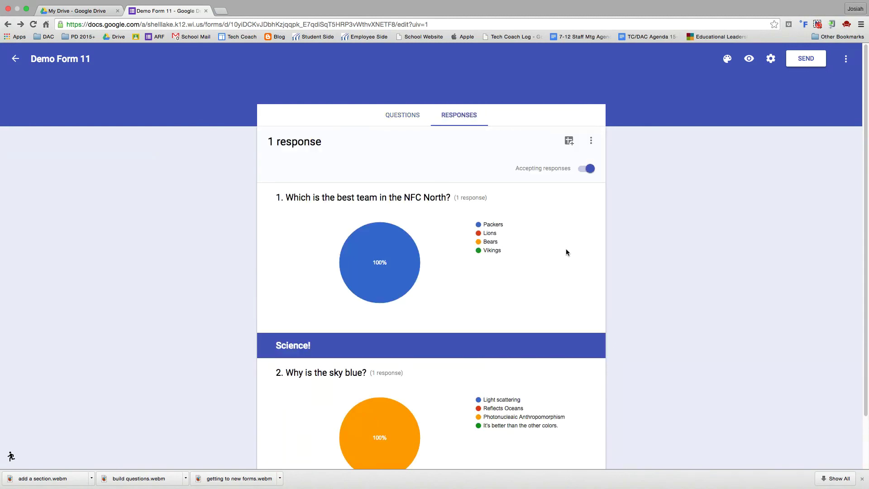
scroll(565, 252, "down", 2)
scroll(565, 252, "up", 2)
scroll(507, 356, "down", 1)
scroll(507, 356, "down", 3)
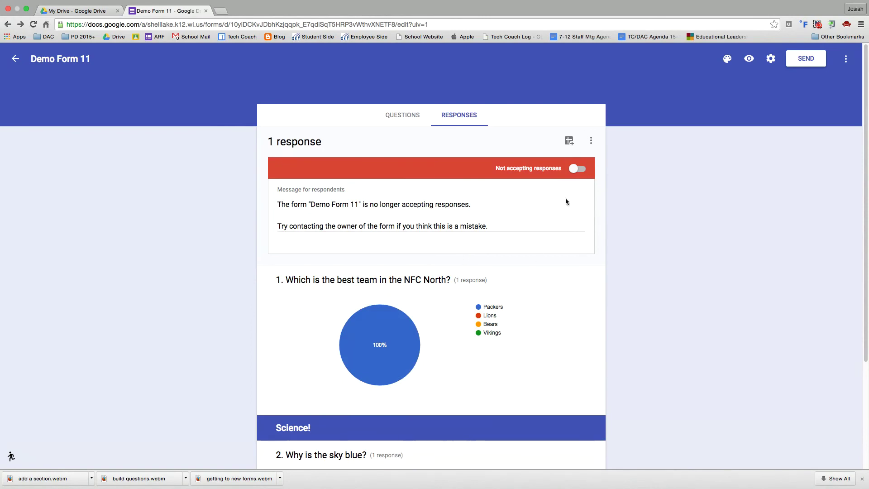
Turn Accepting responses back on and create a new responses spreadsheet.
left_click(577, 170)
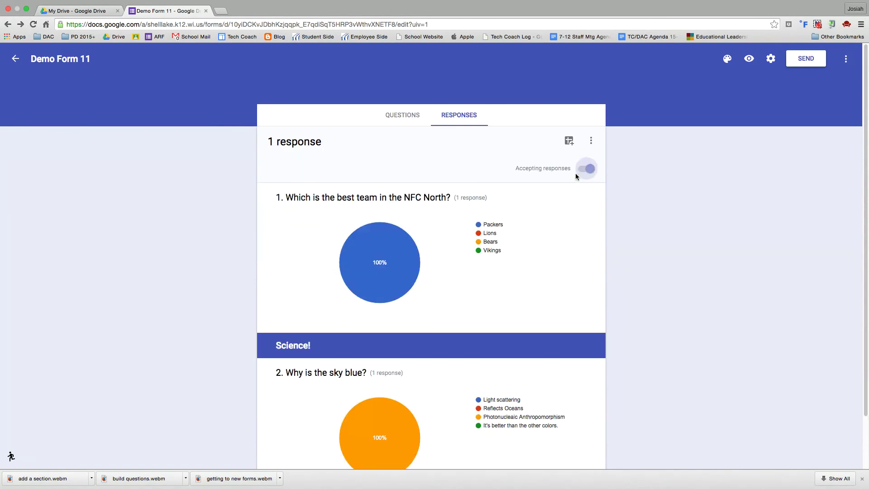
left_click(568, 142)
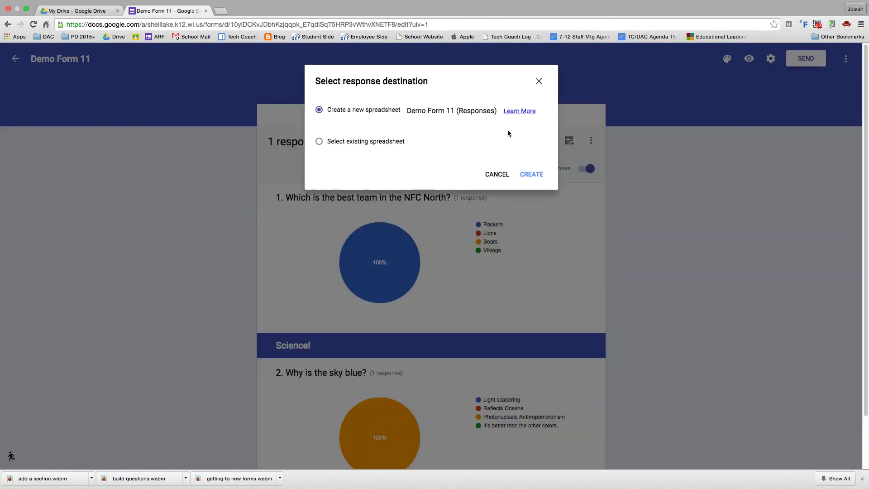
left_click(545, 175)
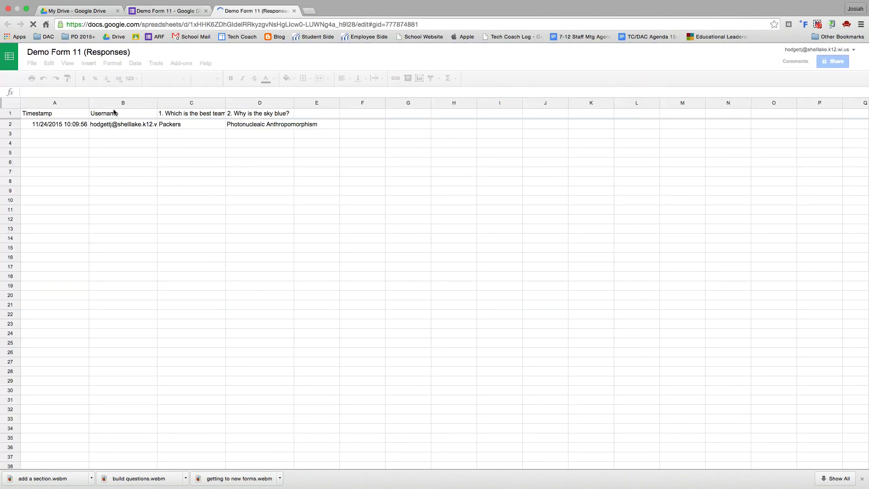
Return from the Demo Form 11 (Responses) sheet to the form's responses summary and its options menu.
left_click(156, 10)
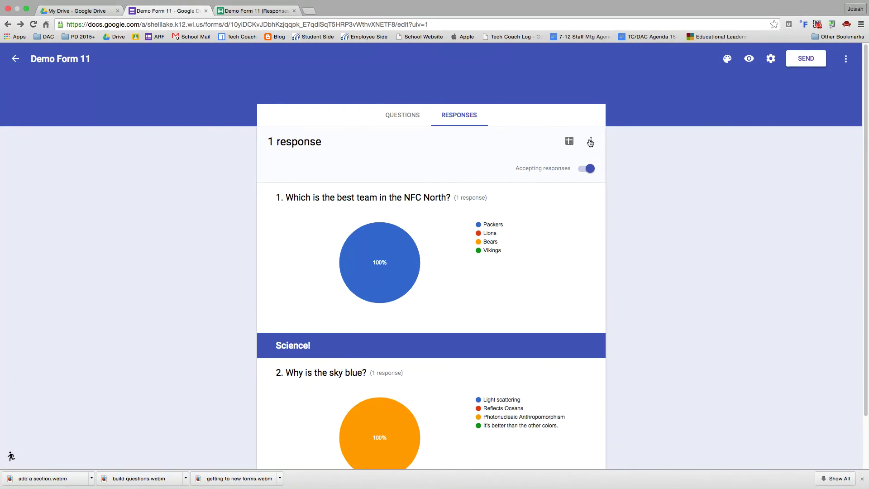
left_click(590, 143)
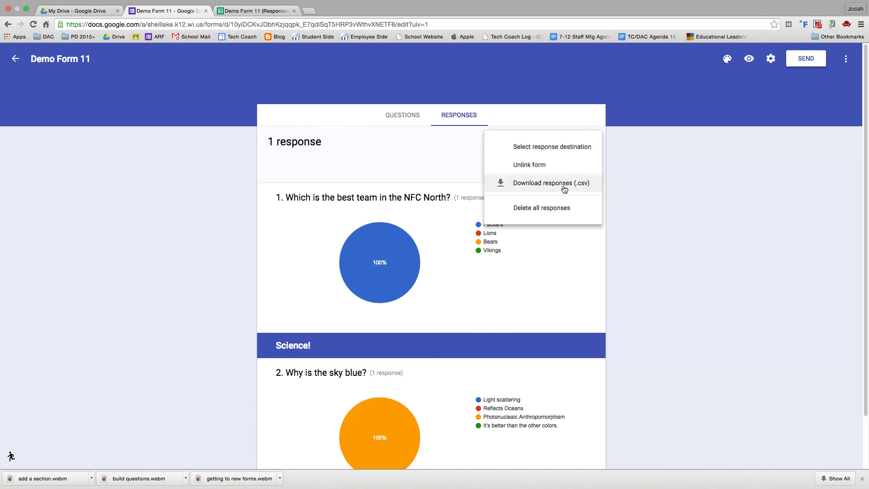
Delete the single test response so the form shows 0 responses, then go back to the questions editor.
left_click(532, 215)
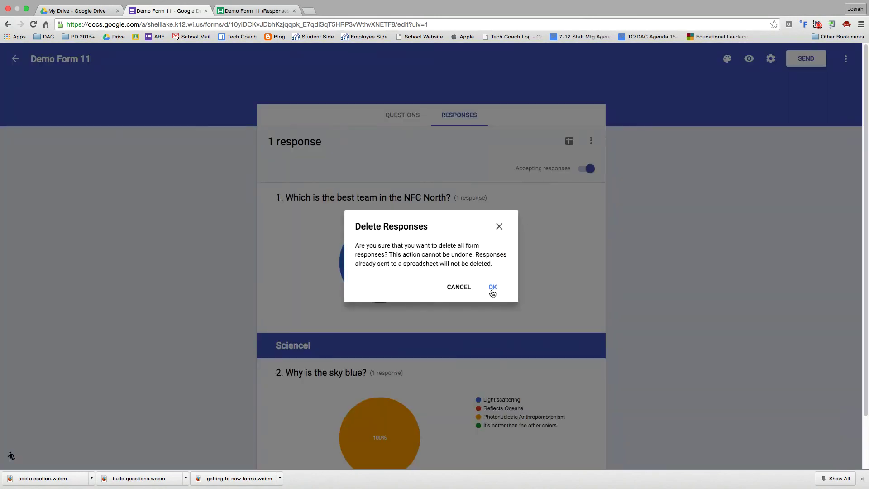
left_click(493, 290)
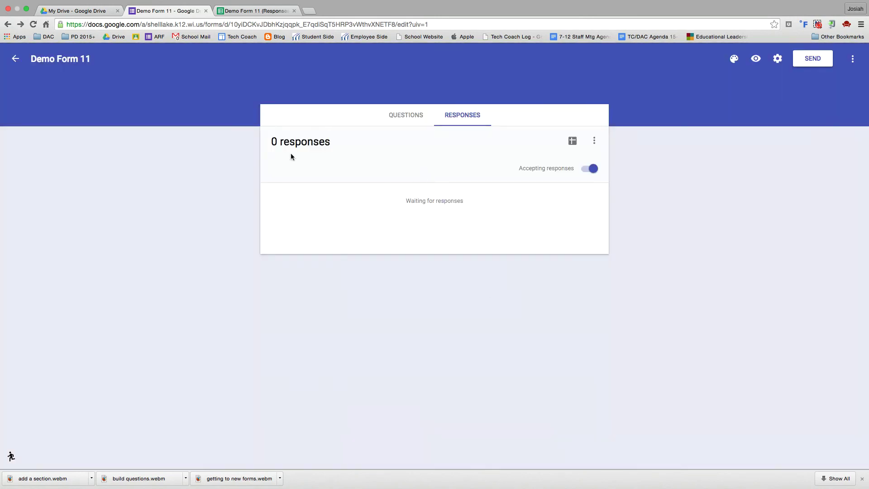
left_click(403, 115)
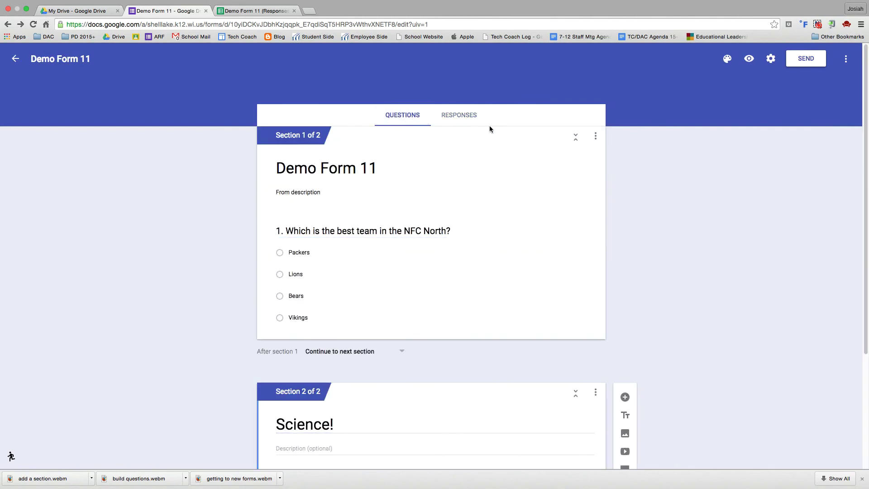